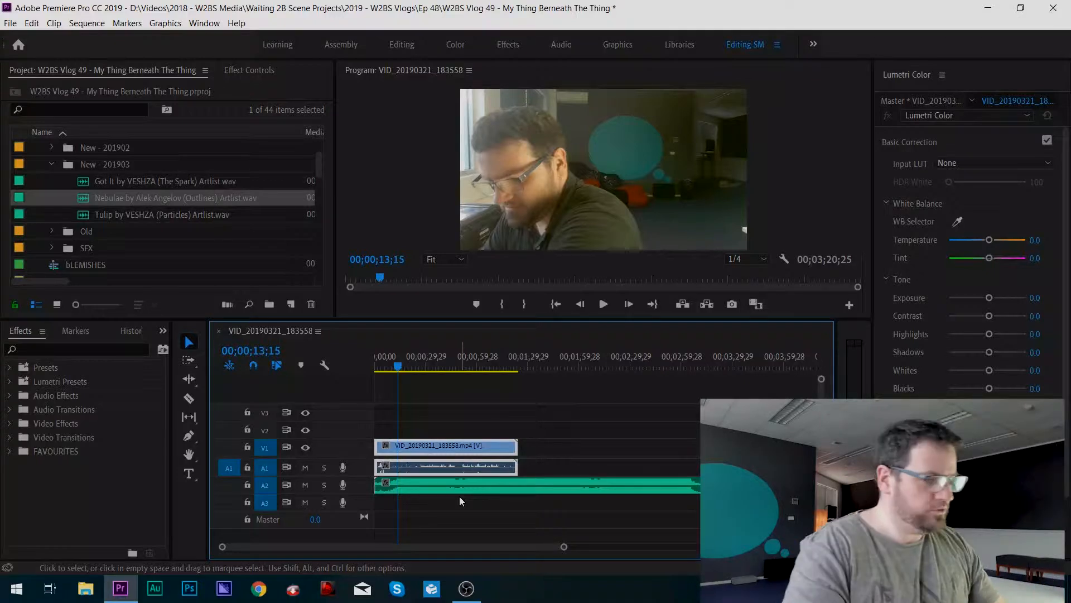
Step: Find the Simple Parametric EQ audio effect, apply it to the music clip on A2, and show the clip's effect settings
{"action": "left_click", "coordinate": [87, 350]}
{"action": "type", "text": "para"}
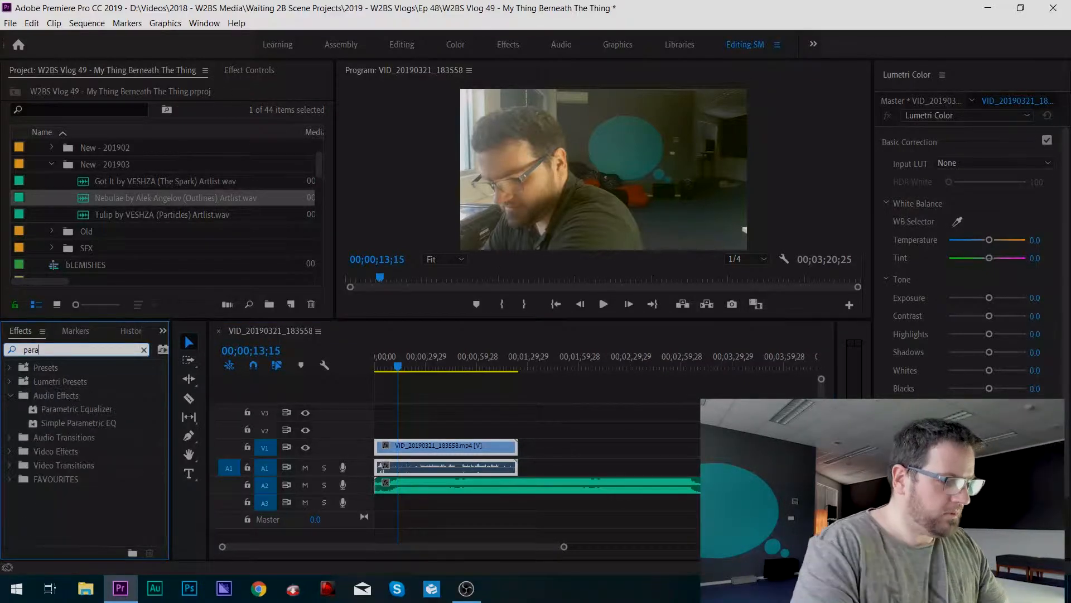
{"action": "left_click_drag", "start_coordinate": [87, 427], "coordinate": [539, 485]}
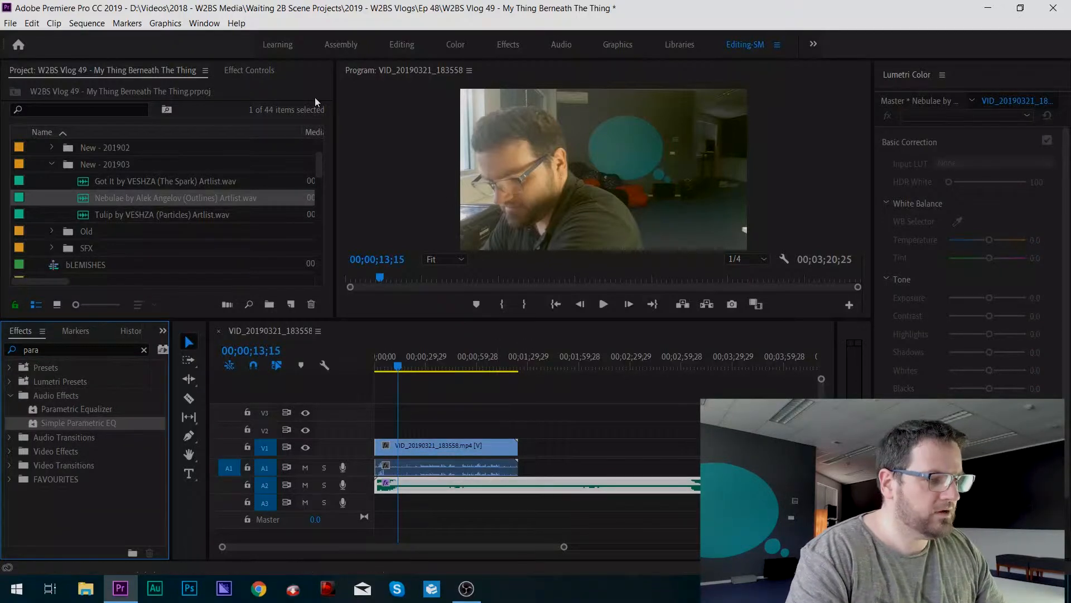
{"action": "left_click", "coordinate": [250, 71]}
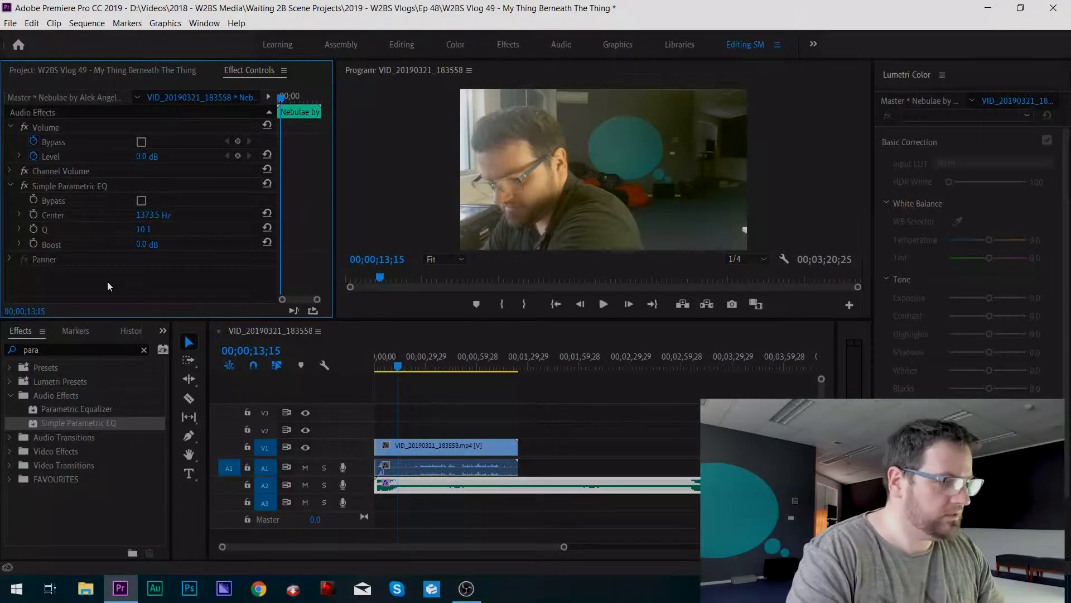
Step: Set the Simple Parametric EQ on the music clip to Center 1250 Hz, Q 2 and Boost -18 dB
{"action": "left_click", "coordinate": [147, 215]}
{"action": "type", "text": "125"}
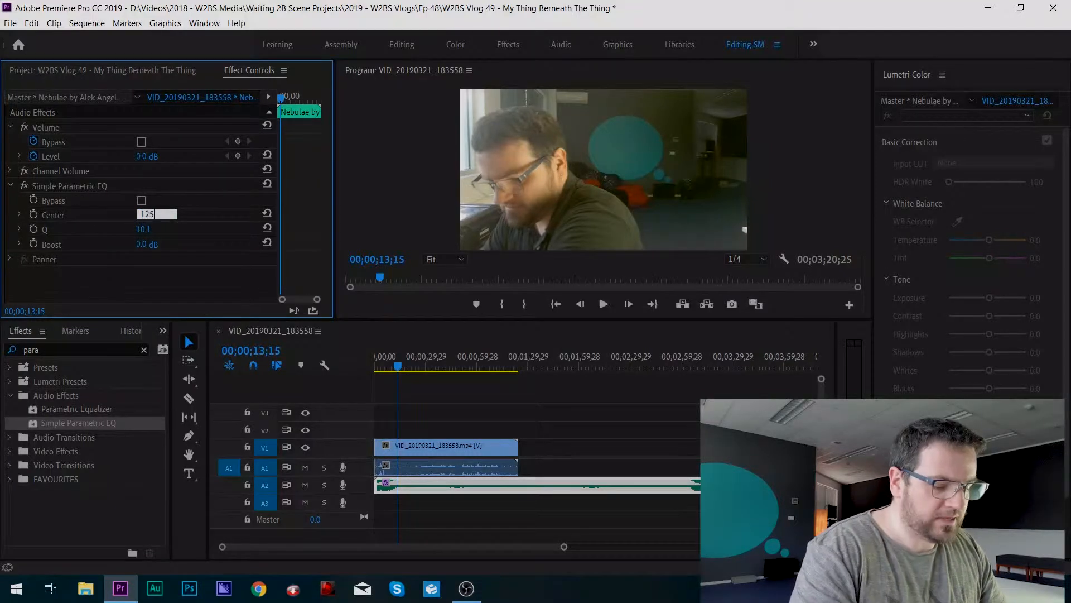
{"action": "type", "text": "0"}
{"action": "key", "text": "Return"}
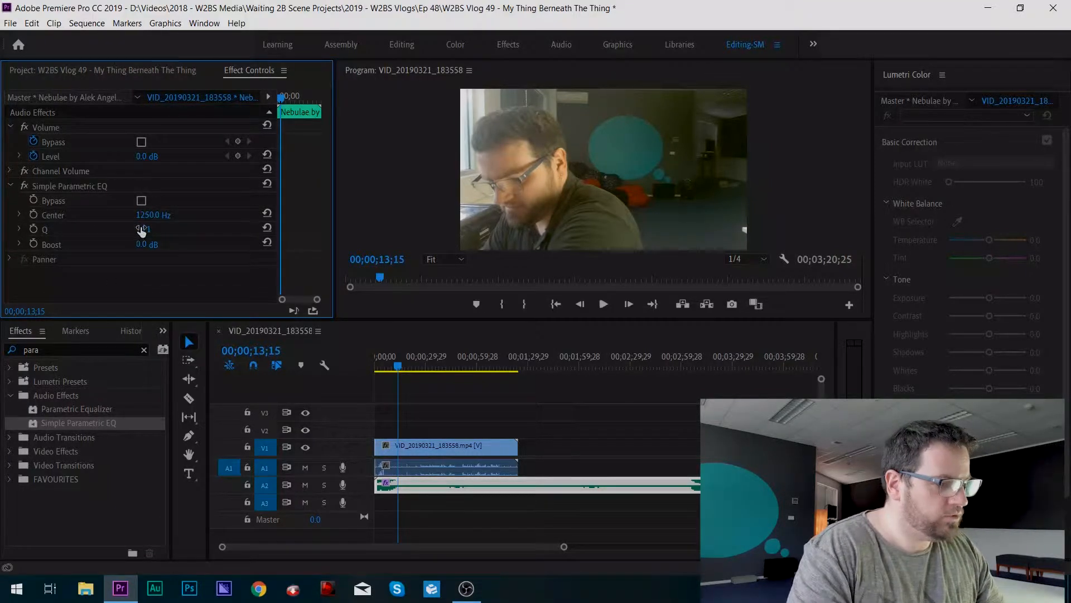
{"action": "left_click", "coordinate": [143, 229]}
{"action": "type", "text": "2"}
{"action": "key", "text": "Return"}
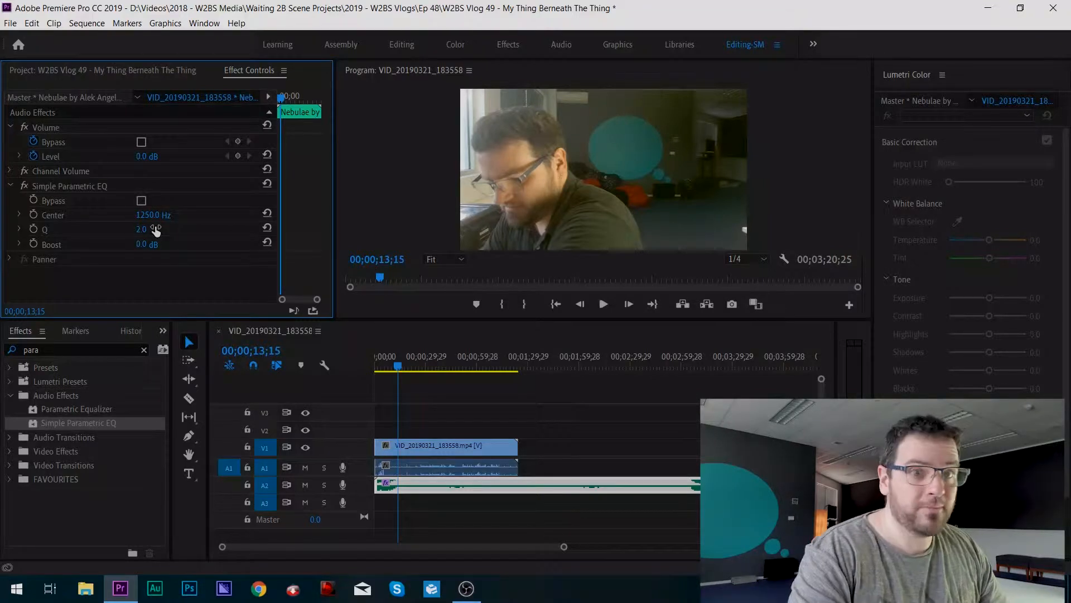
{"action": "left_click", "coordinate": [143, 243]}
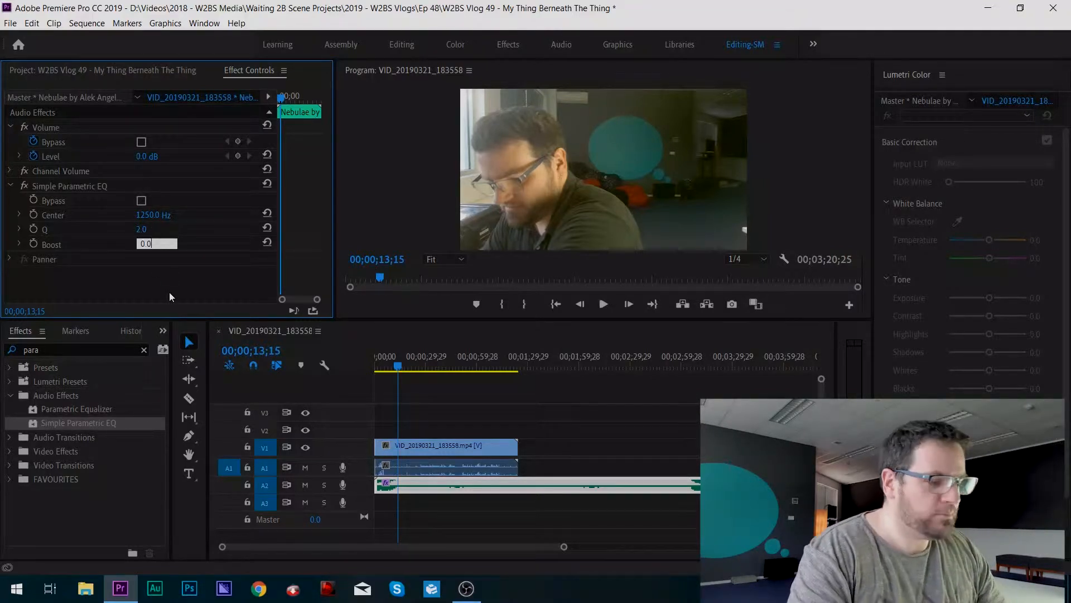
{"action": "double_click", "coordinate": [163, 244]}
{"action": "type", "text": "-18"}
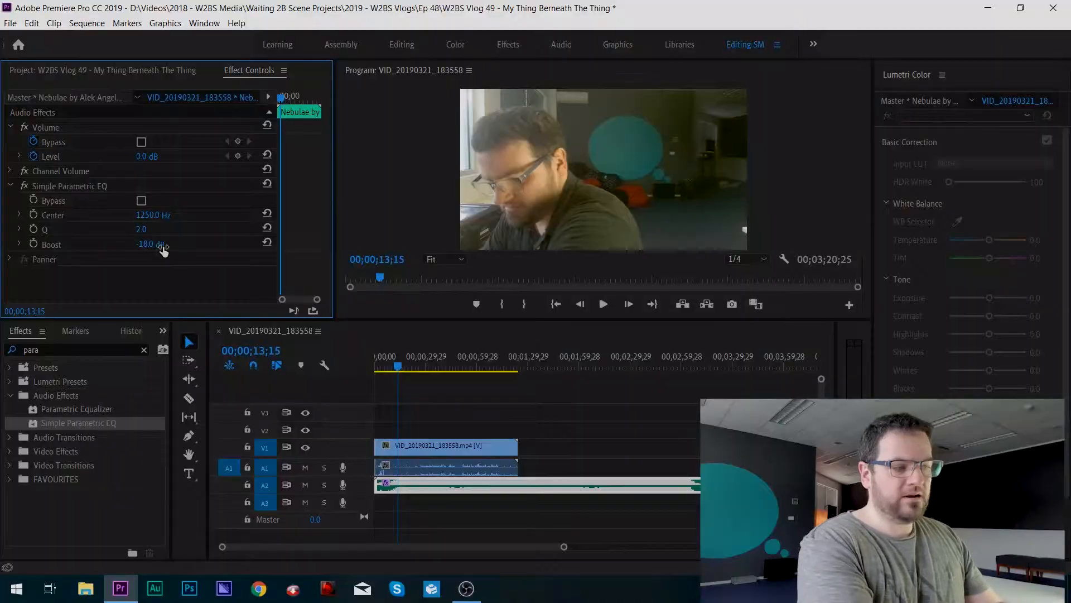
Step: Save the Simple Parametric EQ settings as a preset named "Para EQ Music Down", with the Scale type
{"action": "left_click", "coordinate": [92, 185]}
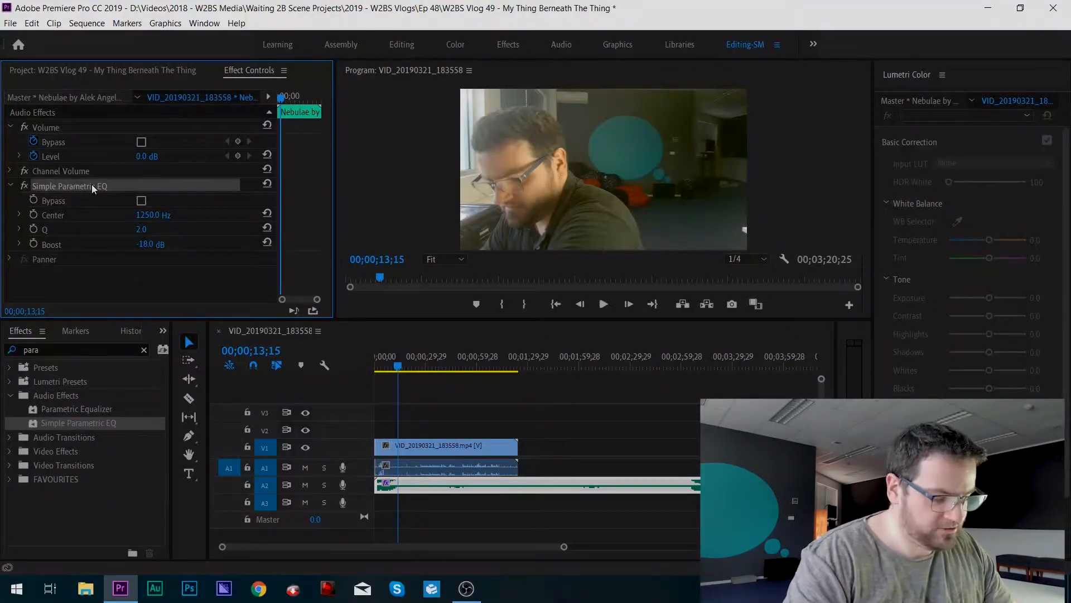
{"action": "right_click", "coordinate": [92, 189]}
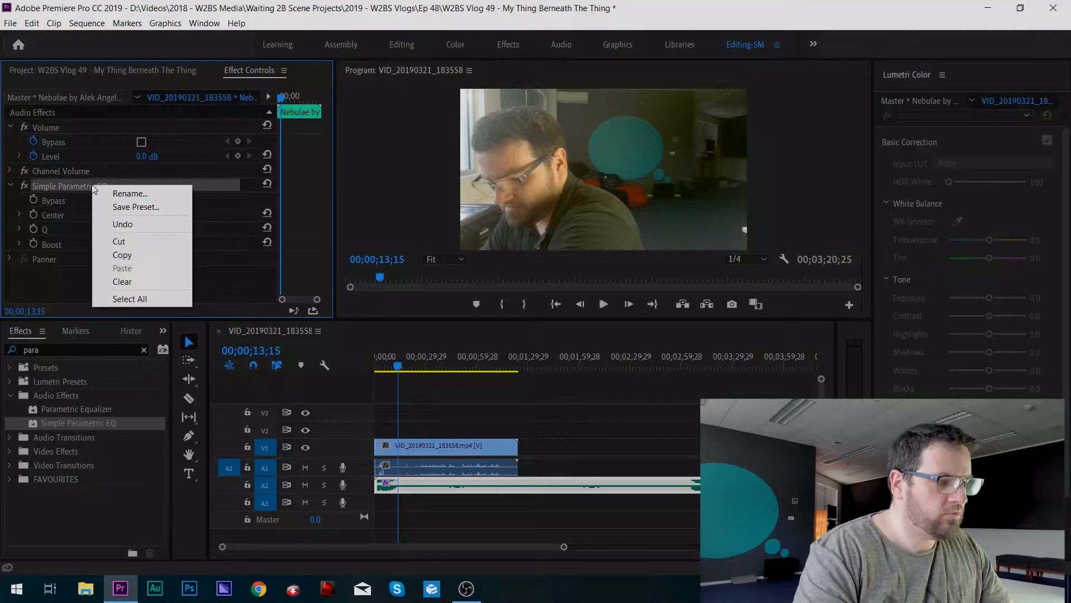
{"action": "left_click", "coordinate": [137, 207]}
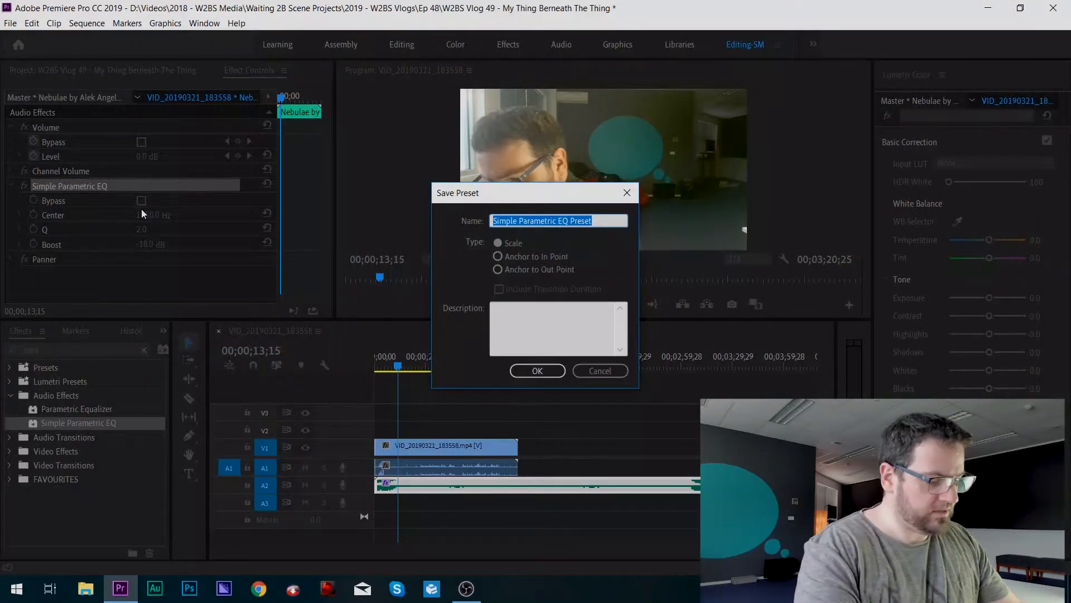
{"action": "key", "text": "BackSpace"}
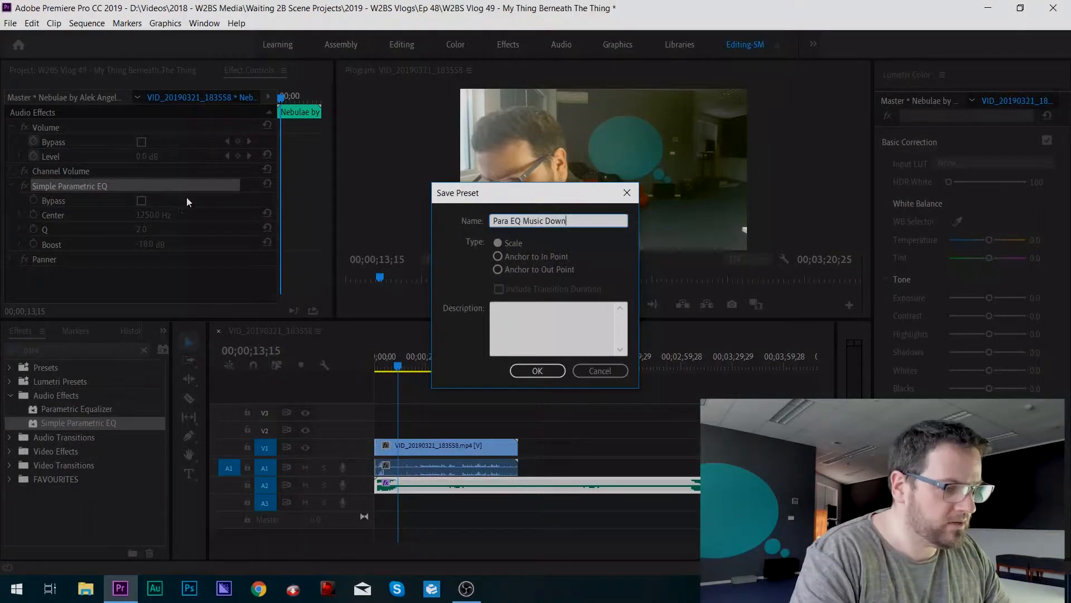
{"action": "left_click", "coordinate": [537, 371]}
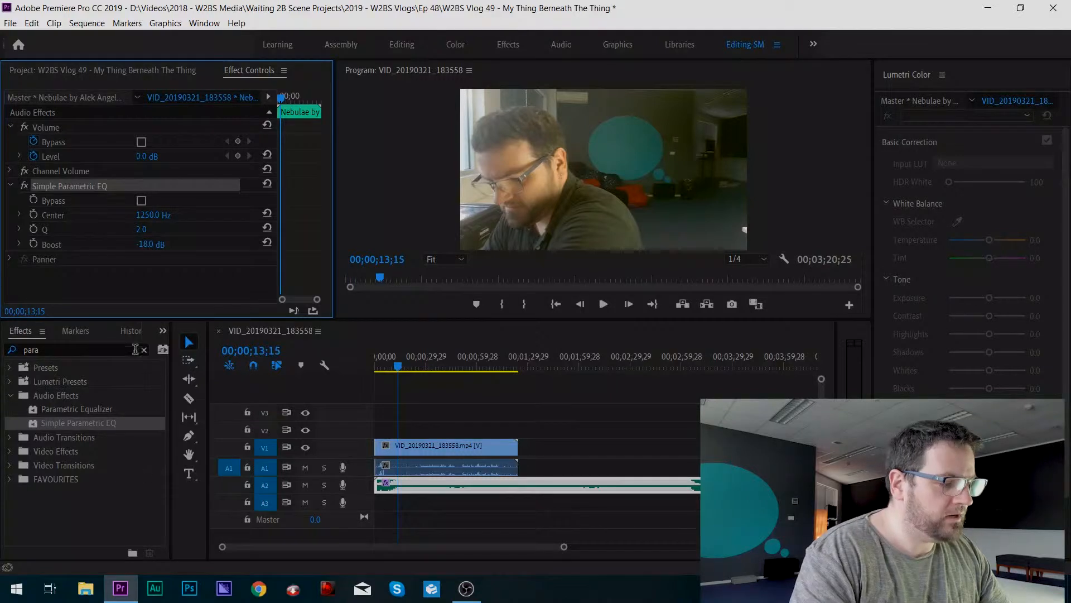
Step: Clear the effects search and locate the Para EQ Music Down preset among the saved presets
{"action": "left_click", "coordinate": [144, 350]}
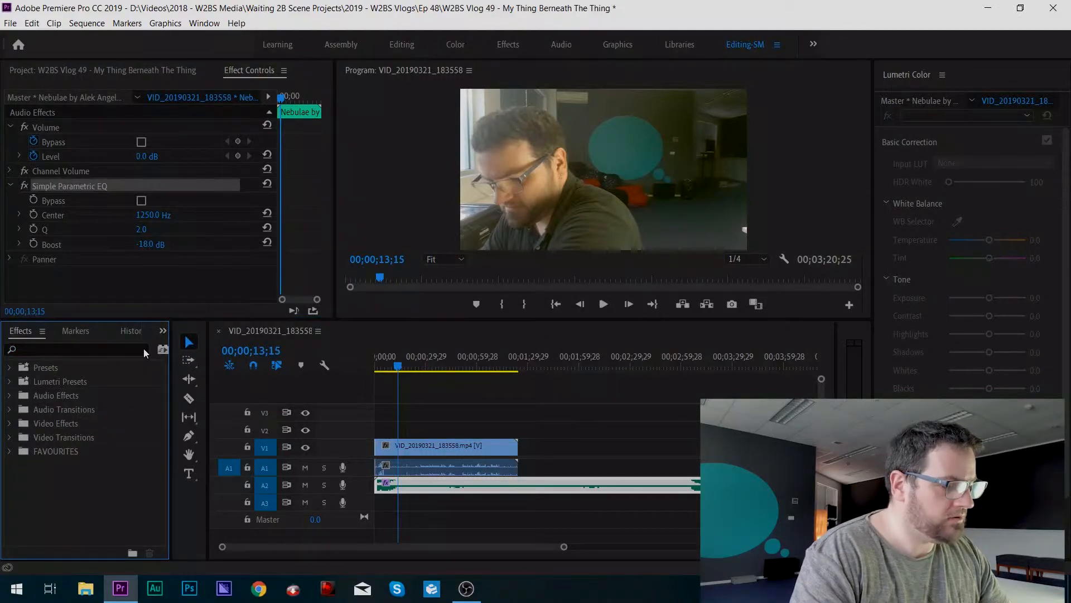
{"action": "left_click", "coordinate": [10, 367]}
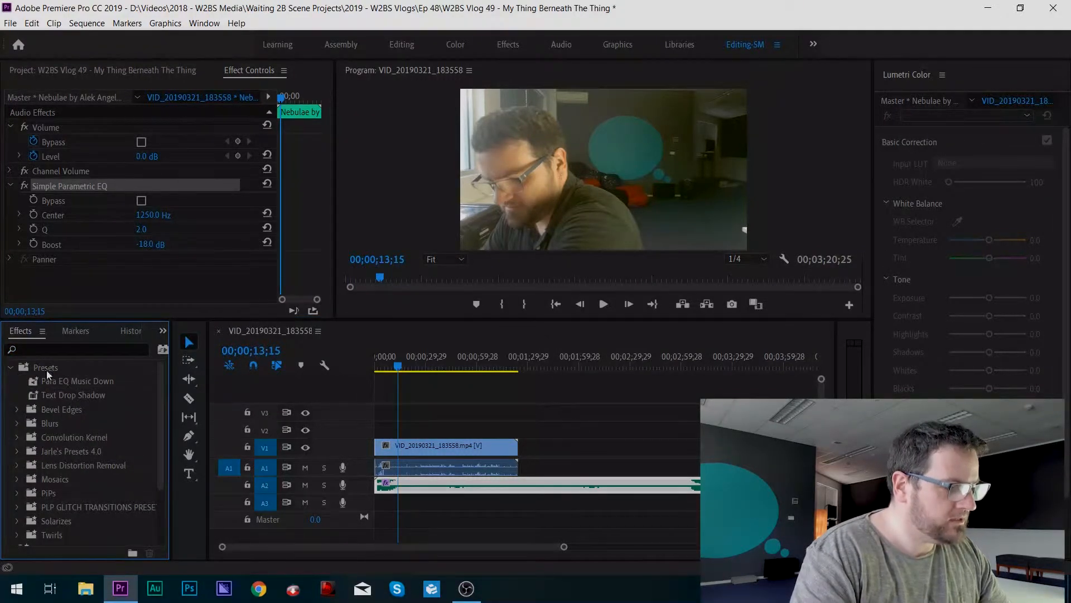
{"action": "left_click", "coordinate": [101, 384]}
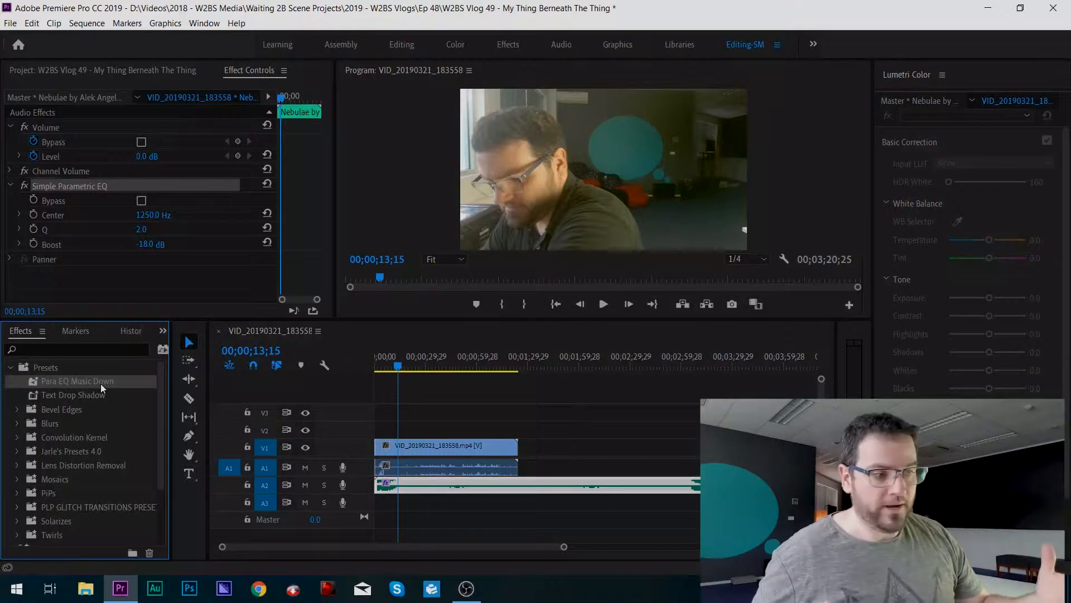
Step: Create a new custom bin in the effects list and name it "FAVOURITES 2"
{"action": "left_click", "coordinate": [10, 369]}
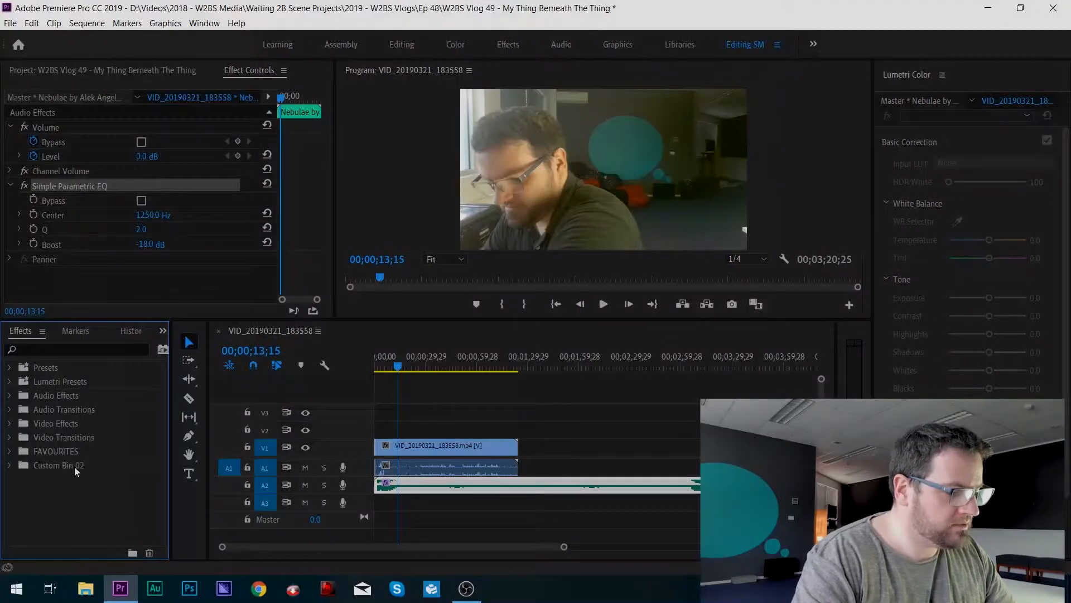
{"action": "left_click", "coordinate": [63, 464]}
{"action": "left_click", "coordinate": [63, 465]}
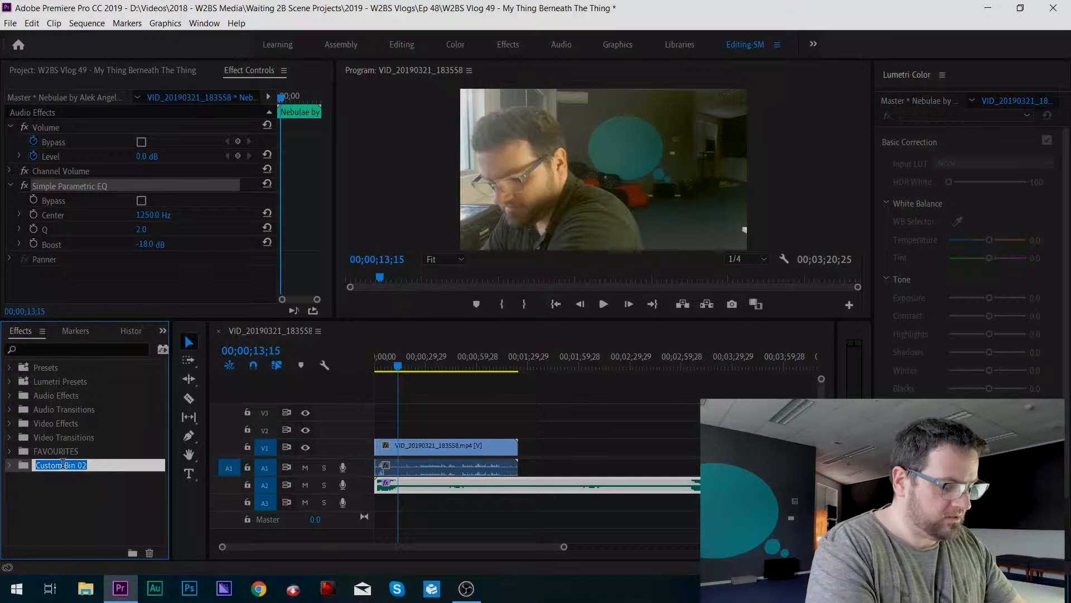
{"action": "type", "text": "FAVOURITES 2"}
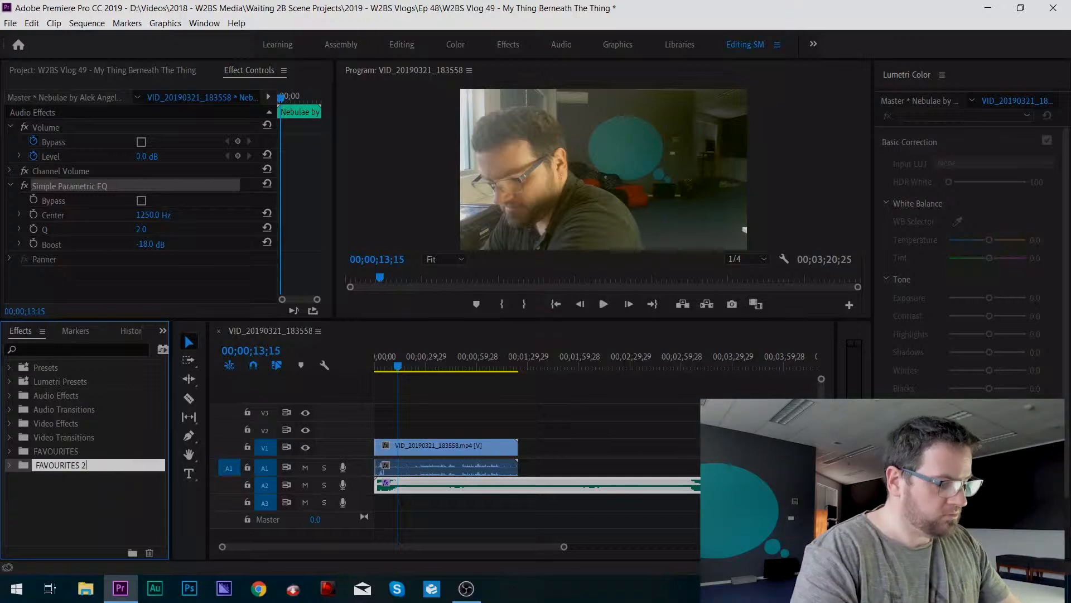
{"action": "key", "text": "Return"}
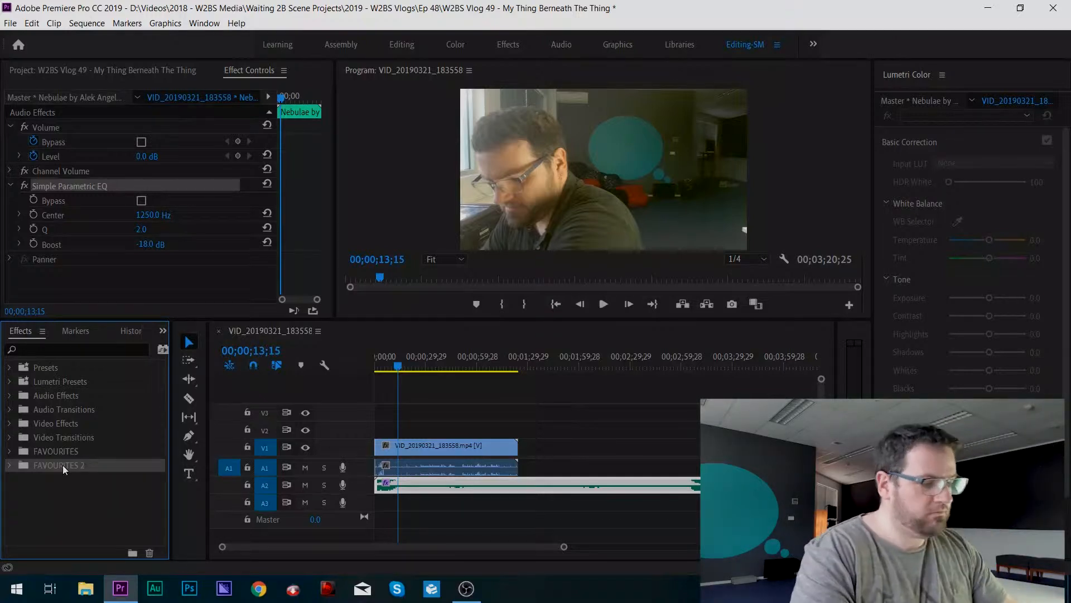
{"action": "left_click", "coordinate": [76, 515]}
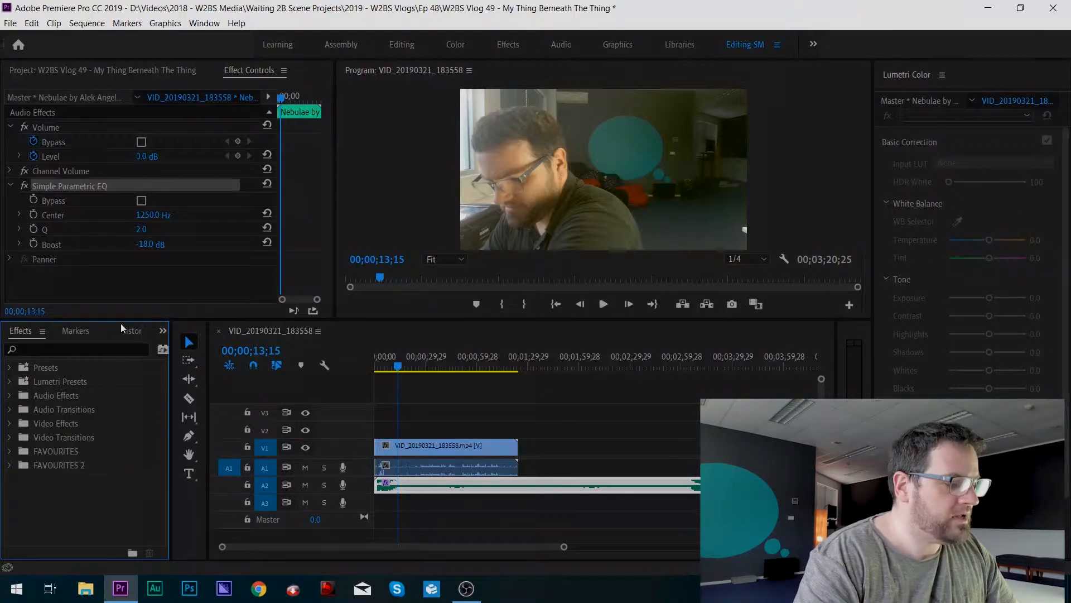
Step: Add the Para EQ Music Down preset to the FAVOURITES 2 bin and check the bin's contents
{"action": "left_click_drag", "start_coordinate": [124, 320], "coordinate": [173, 151]}
{"action": "left_click", "coordinate": [9, 200]}
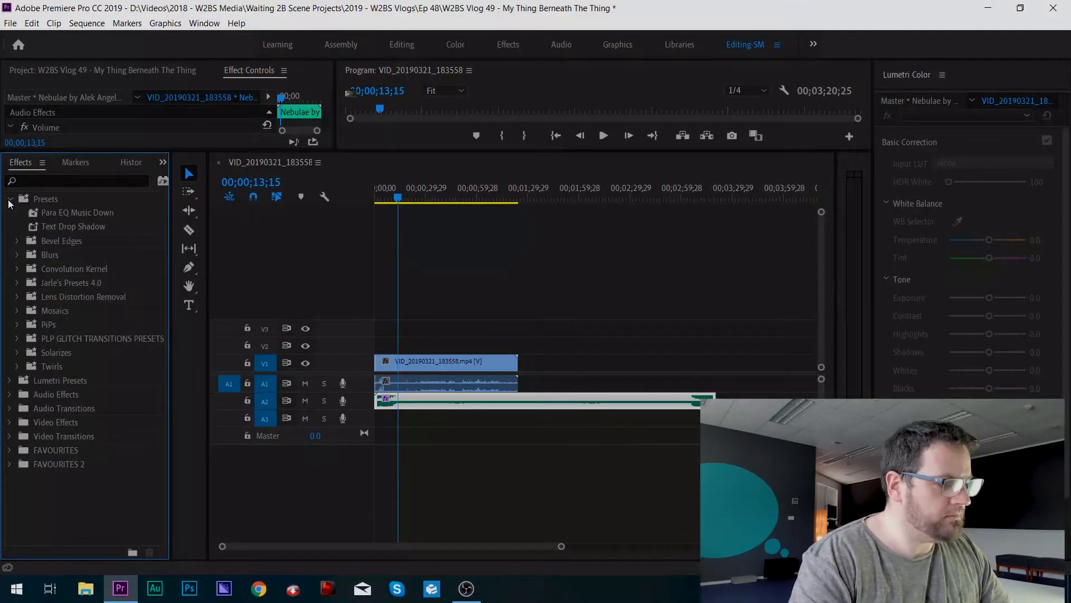
{"action": "left_click", "coordinate": [101, 213]}
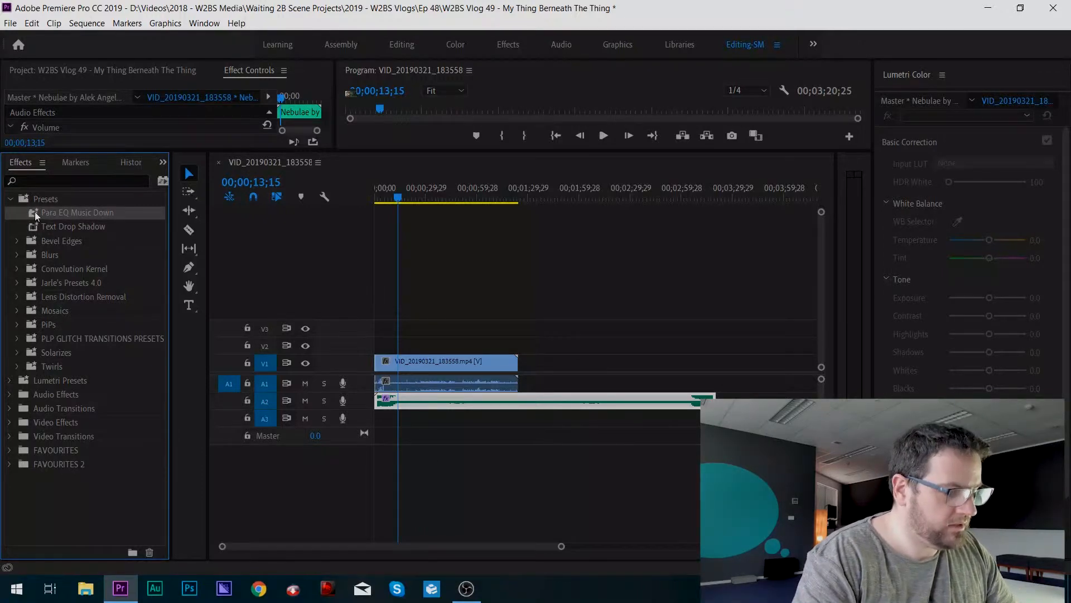
{"action": "left_click_drag", "start_coordinate": [35, 212], "coordinate": [62, 464]}
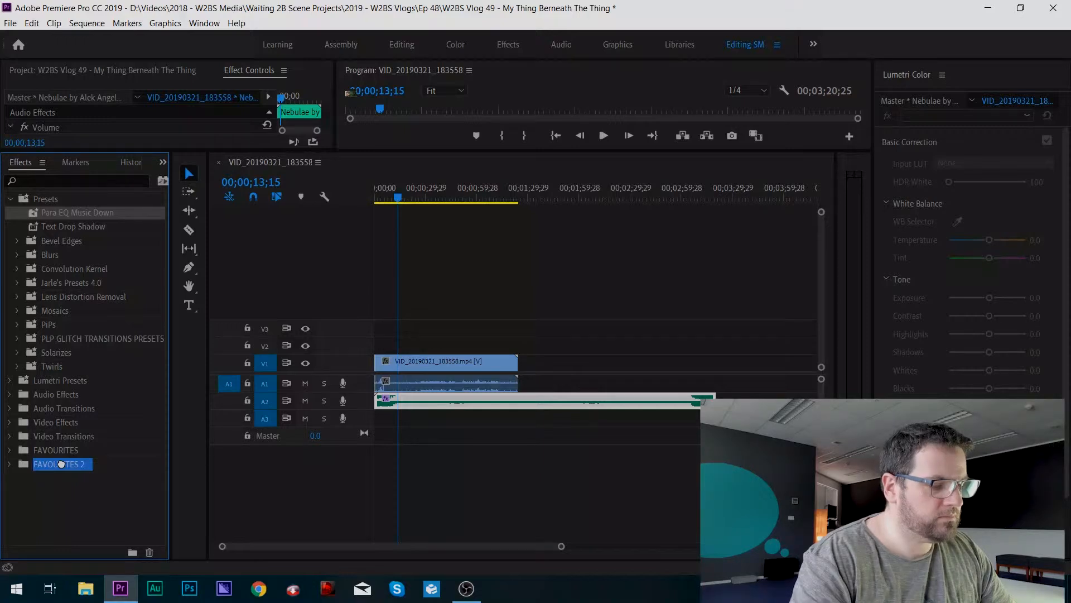
{"action": "left_click_drag", "start_coordinate": [62, 464], "coordinate": [61, 464]}
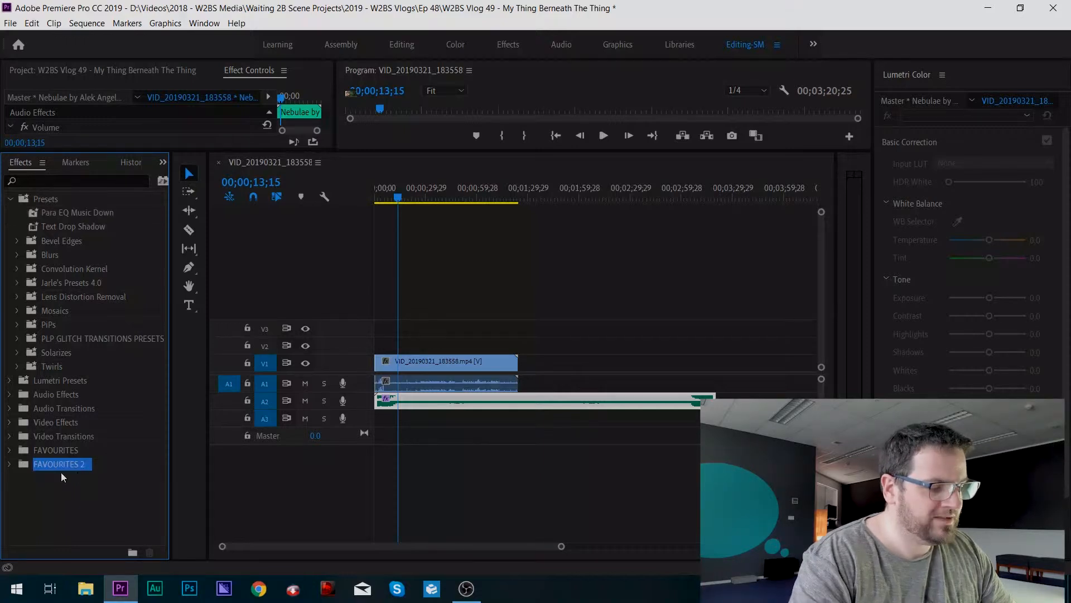
{"action": "left_click", "coordinate": [10, 464]}
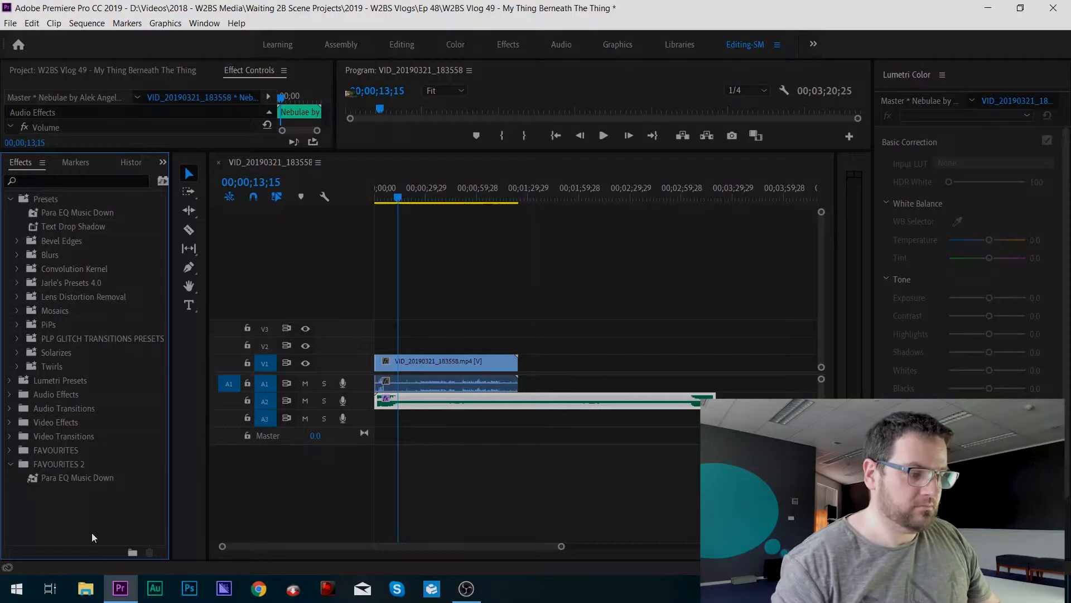
Step: Search the effects for "film", add the Film Dissolve video transition to the FAVOURITES 2 bin, and check the bin's contents
{"action": "left_click", "coordinate": [62, 181]}
{"action": "type", "text": "fim"}
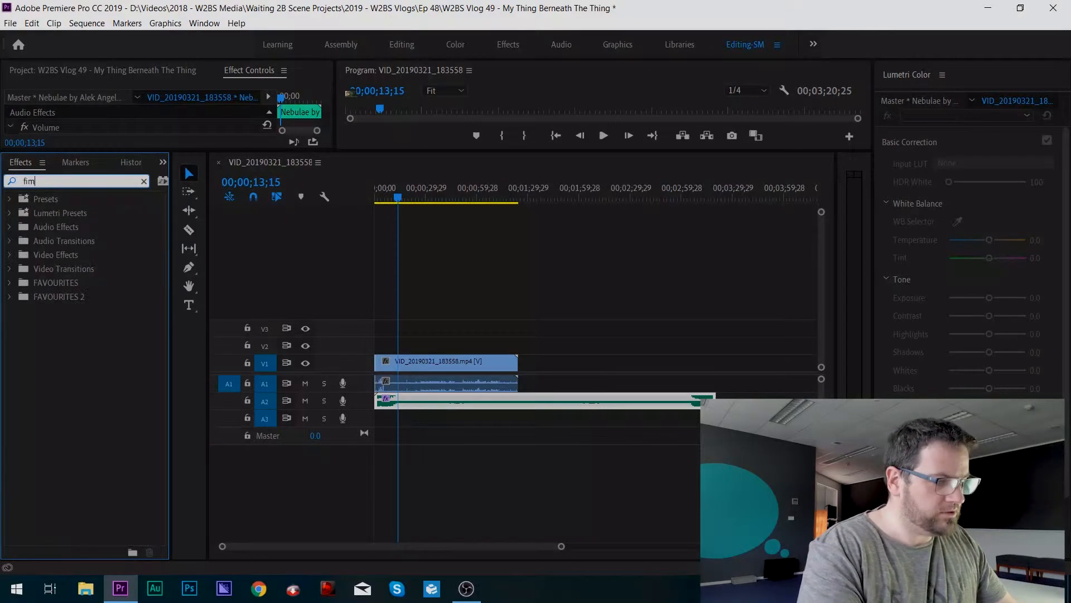
{"action": "key", "text": "BackSpace"}
{"action": "key", "text": "BackSpace"}
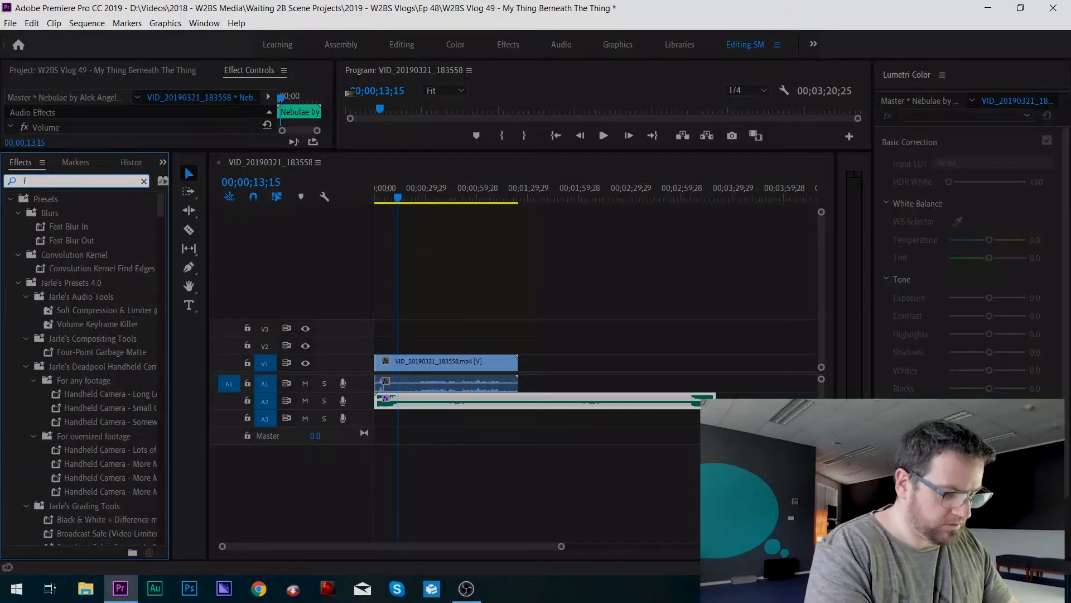
{"action": "type", "text": "ilm"}
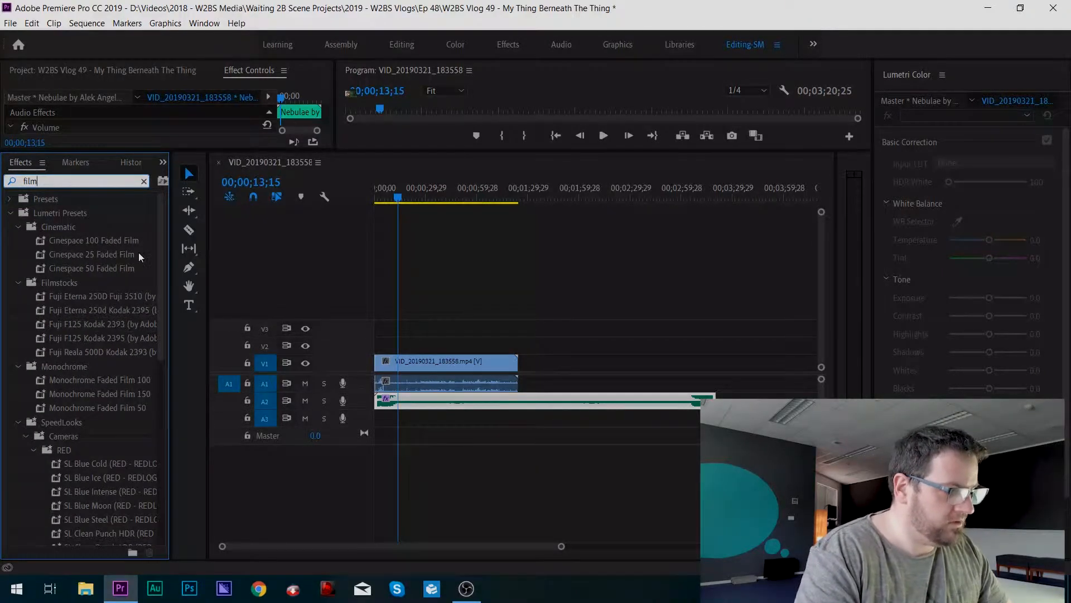
{"action": "left_click_drag", "start_coordinate": [167, 237], "coordinate": [164, 485]}
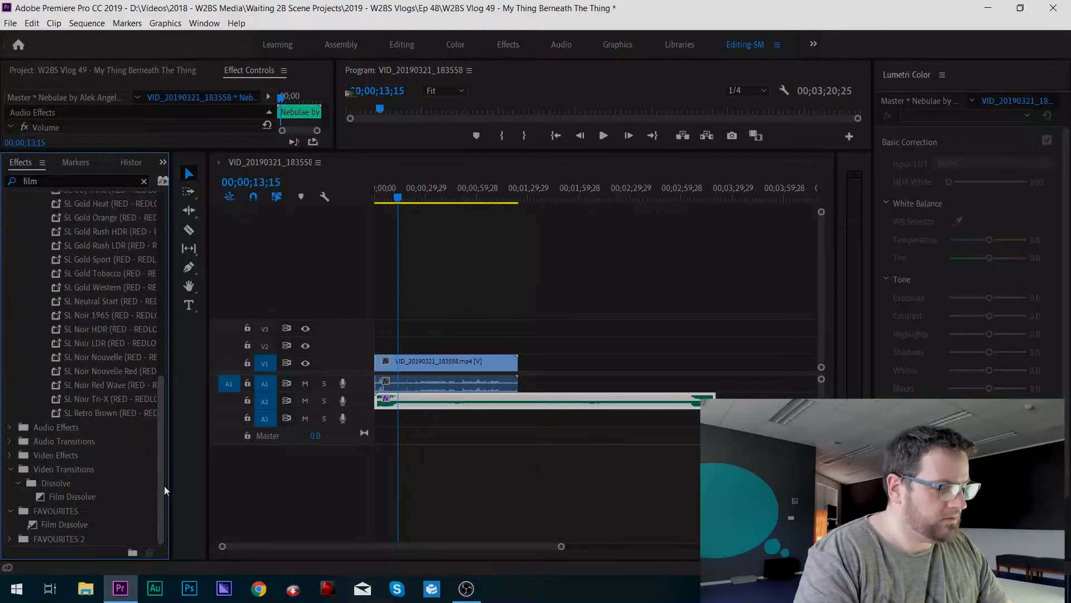
{"action": "left_click", "coordinate": [76, 494]}
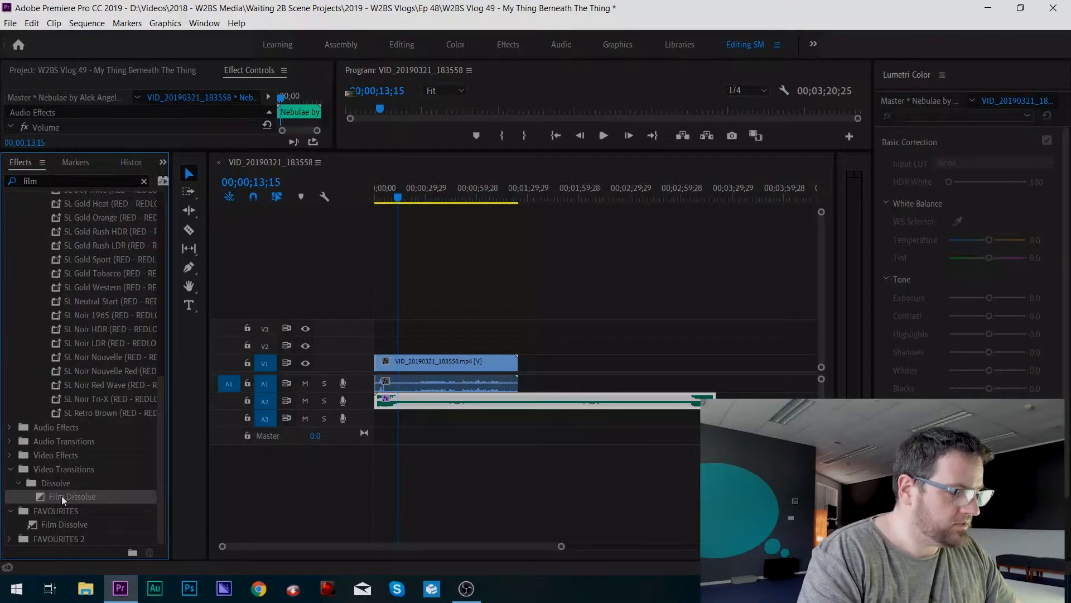
{"action": "left_click_drag", "start_coordinate": [61, 496], "coordinate": [66, 544]}
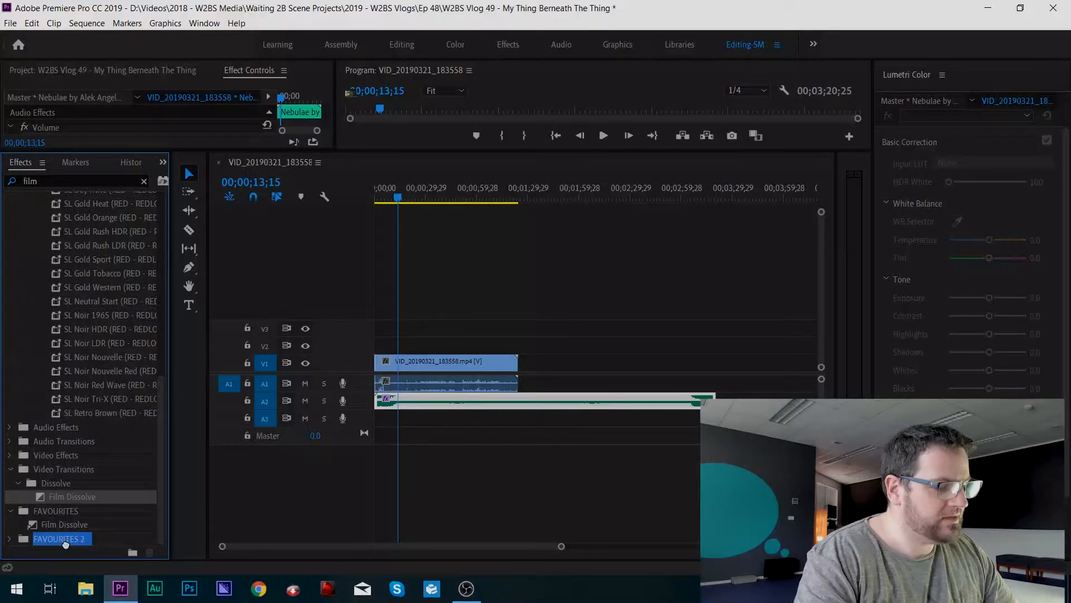
{"action": "left_click", "coordinate": [144, 181]}
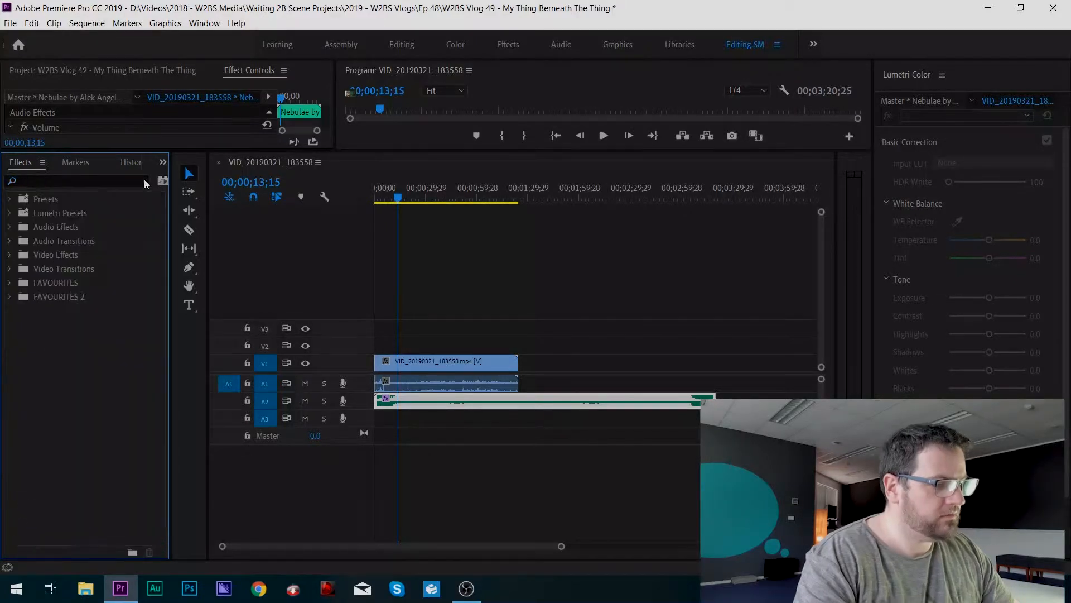
{"action": "left_click", "coordinate": [10, 297]}
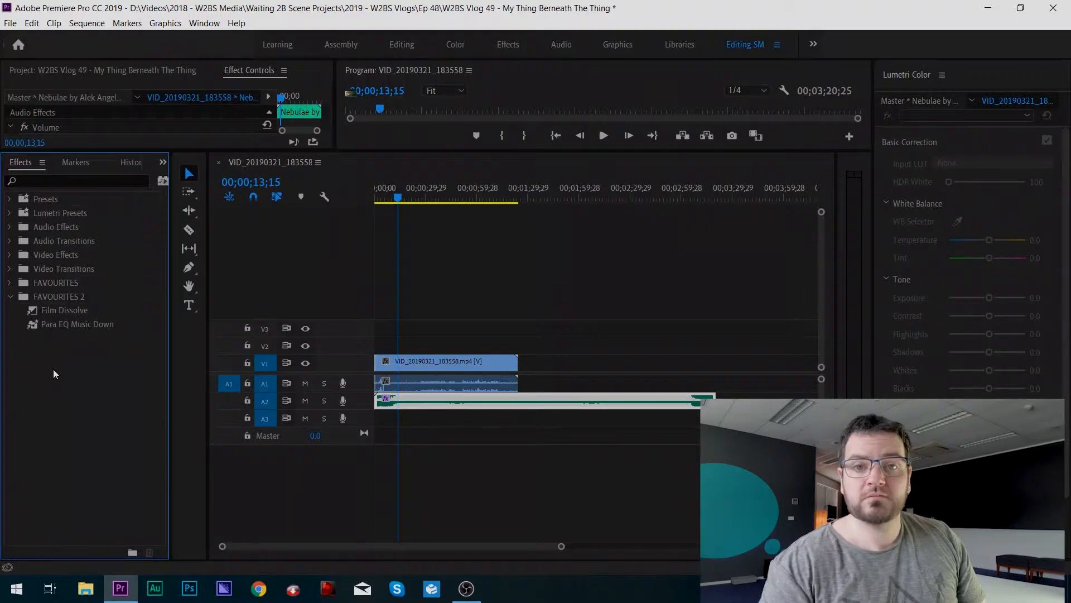
{"action": "left_click", "coordinate": [10, 297]}
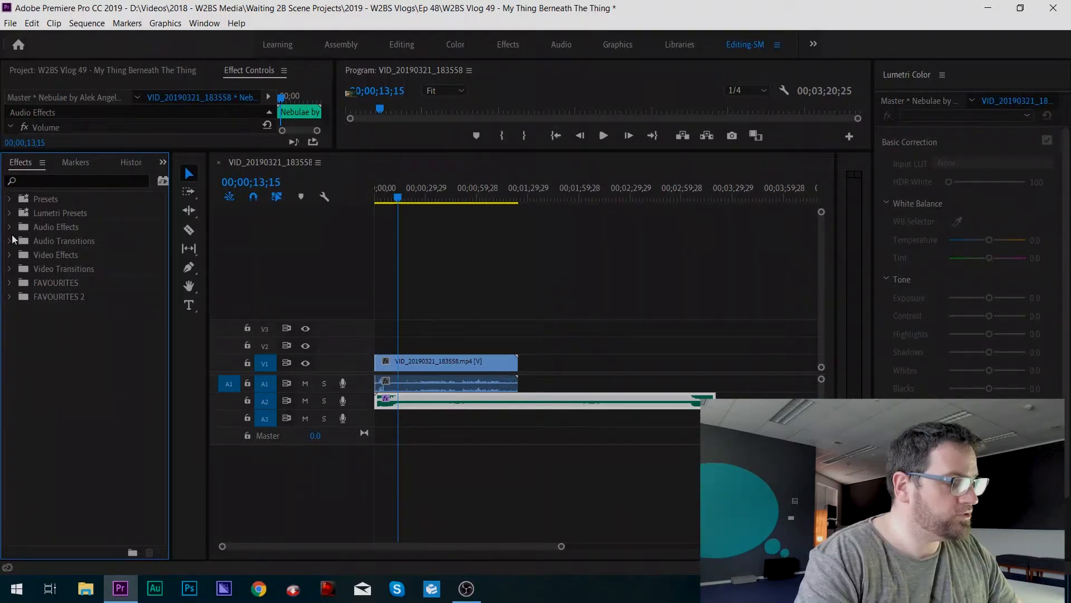
Step: Add the Constant Power crossfade from the audio transitions to the FAVOURITES 2 bin
{"action": "left_click", "coordinate": [10, 240]}
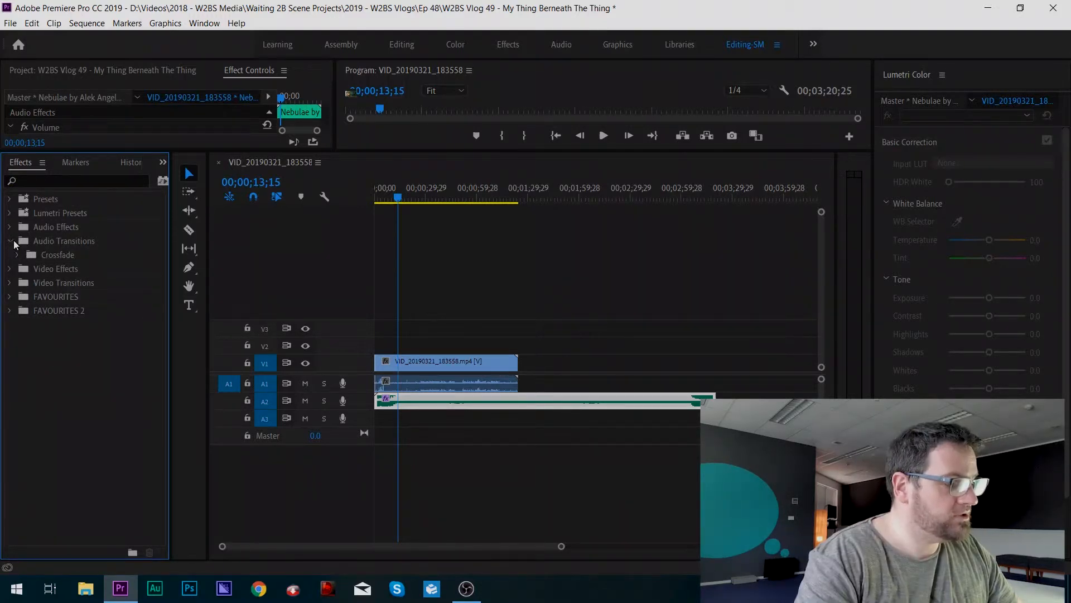
{"action": "left_click", "coordinate": [17, 255]}
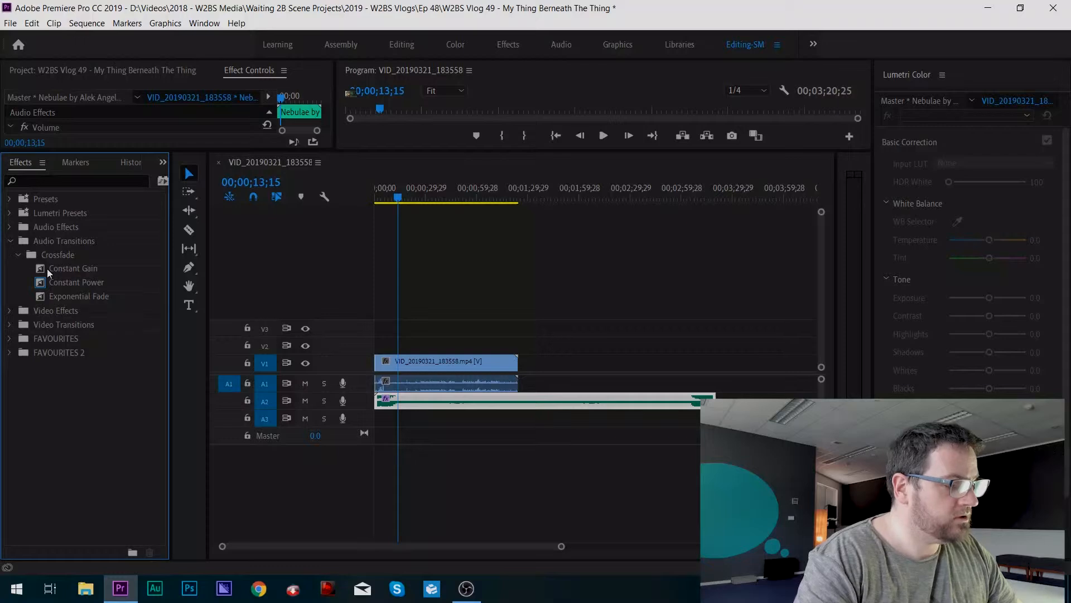
{"action": "left_click_drag", "start_coordinate": [61, 284], "coordinate": [44, 356]}
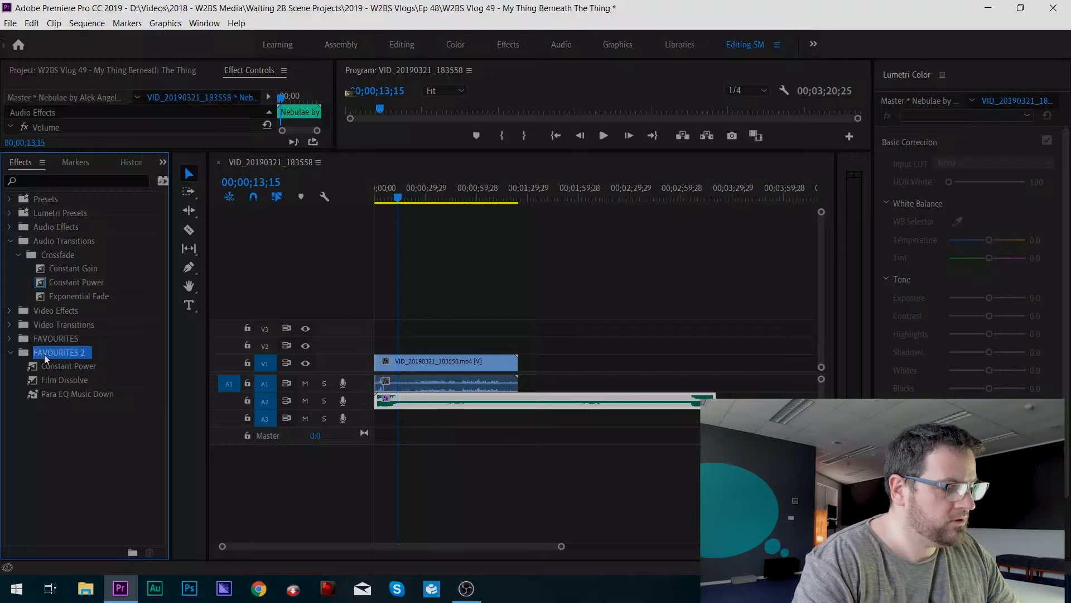